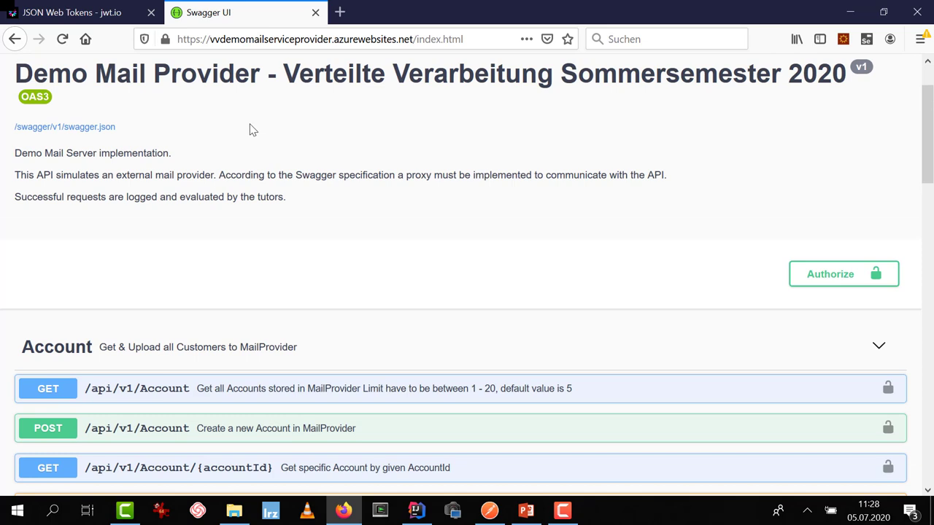
mouse_move(413, 40)
mouse_down()
mouse_move(179, 38)
mouse_move(418, 42)
mouse_up()
key(ctrl+c)
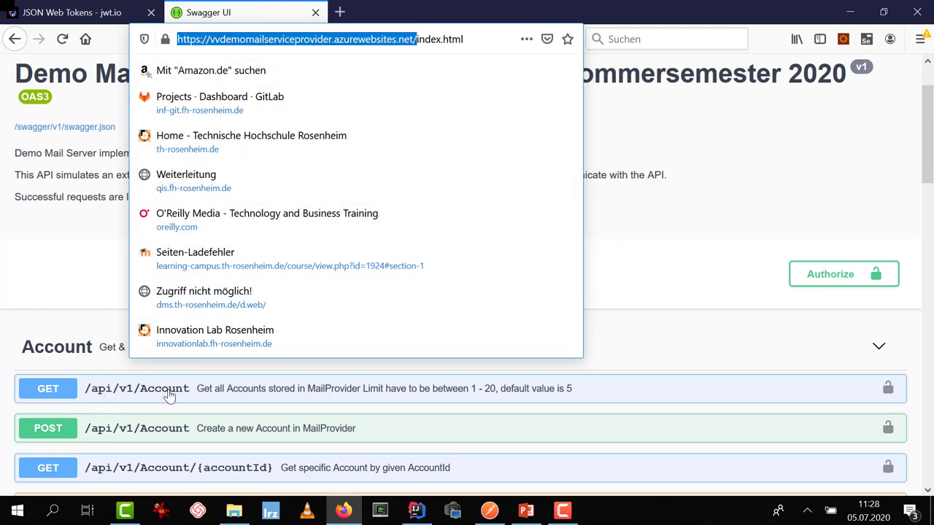
key(alt+Tab)
Send a GET to the base URL plus api/v1/account, which returns 401 Unauthorized
click(385, 161)
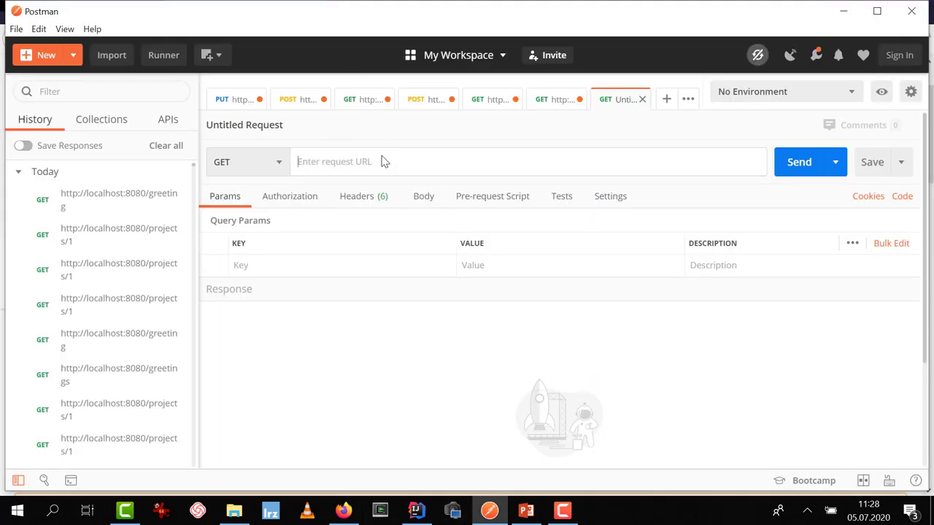
key(ctrl+v)
text(api)
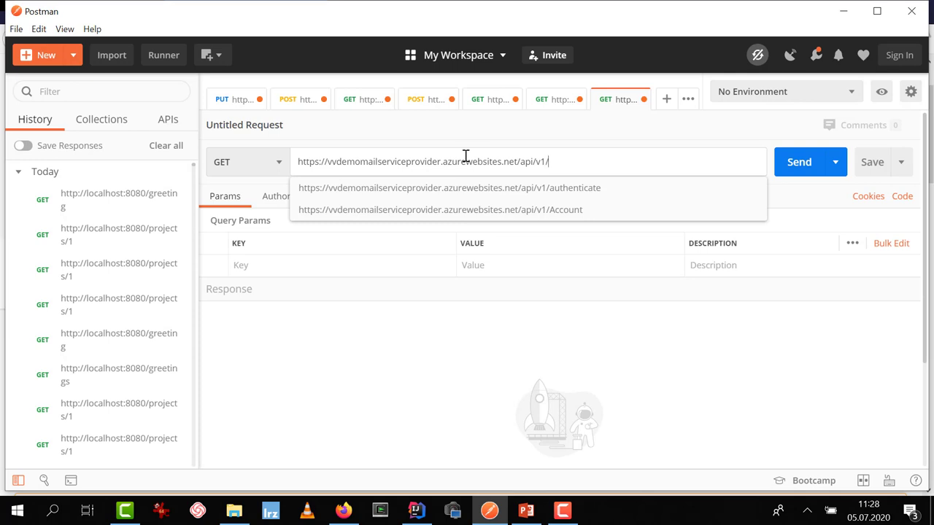
text(/v1/accoun)
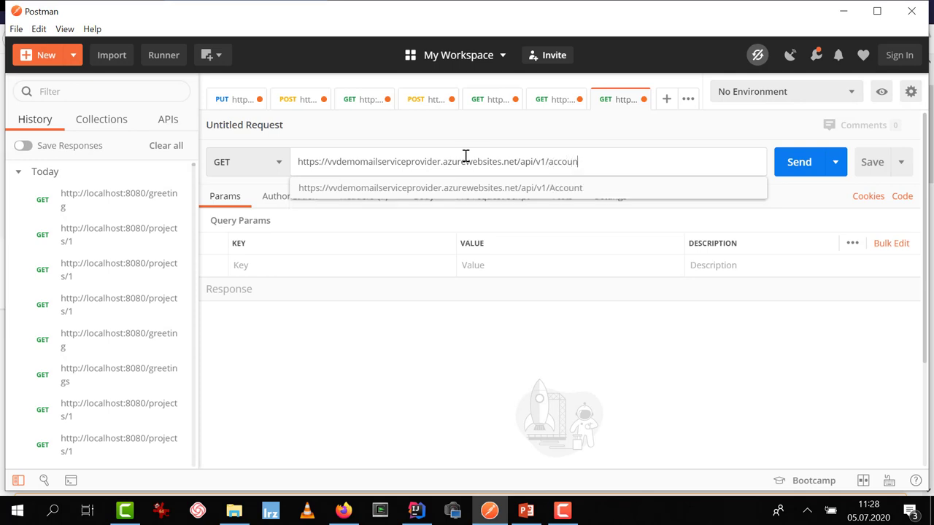
text(t)
key(Return)
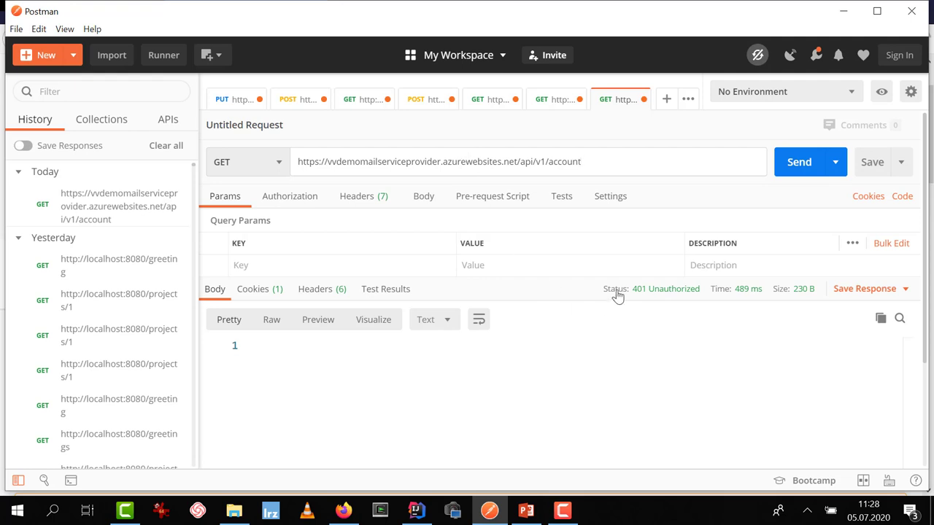
mouse_move(645, 300)
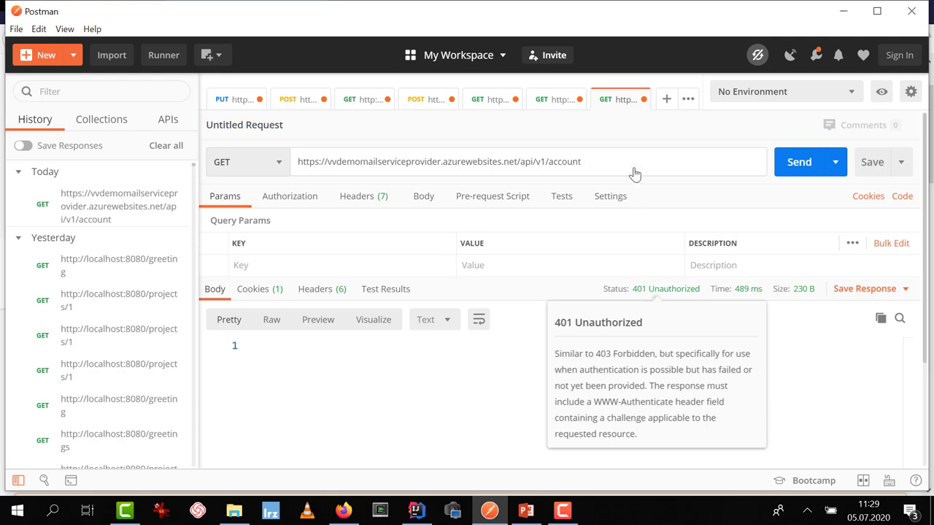
Change the request path from api/v1/account to api/v1/authenticate using the autocomplete suggestion
drag(583, 162, 520, 173)
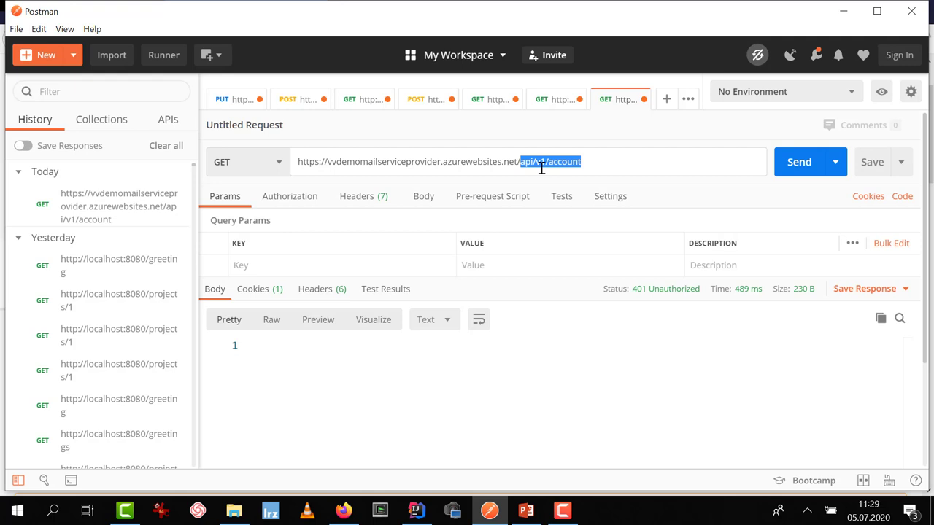
key(End)
key(shift+Left)
key(shift+Left)
key(shift+Left)
key(shift+Left)
key(shift+Left)
key(shift+Left)
text(au)
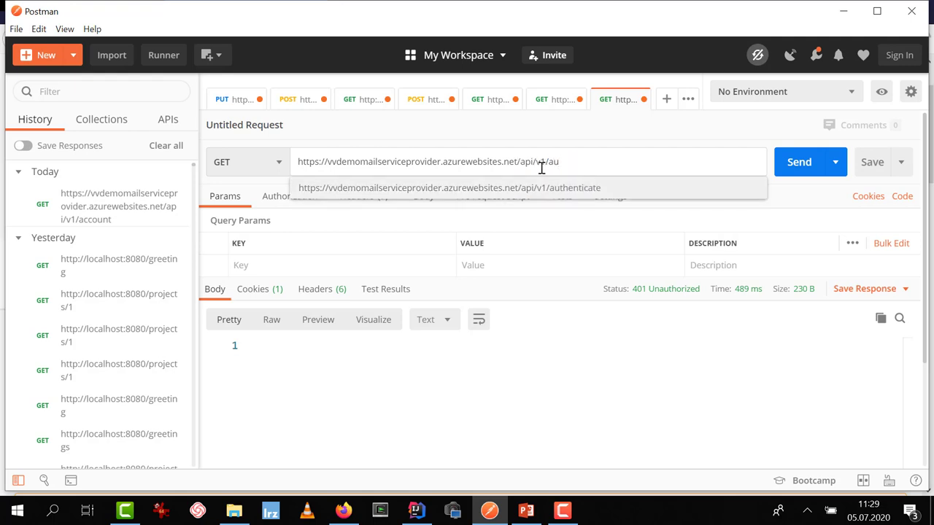
key(Return)
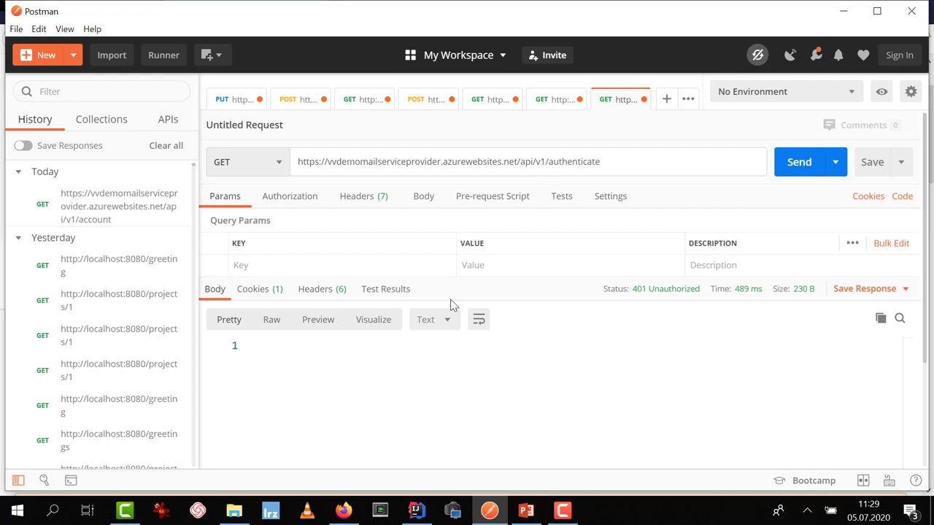
Write a raw request body containing a JSON object with the account's username and password fields
click(336, 351)
click(423, 197)
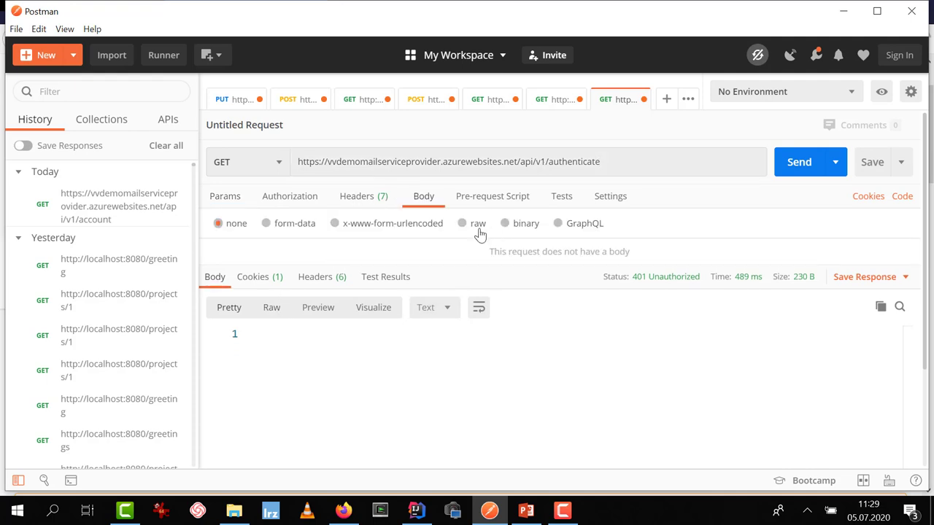
click(473, 224)
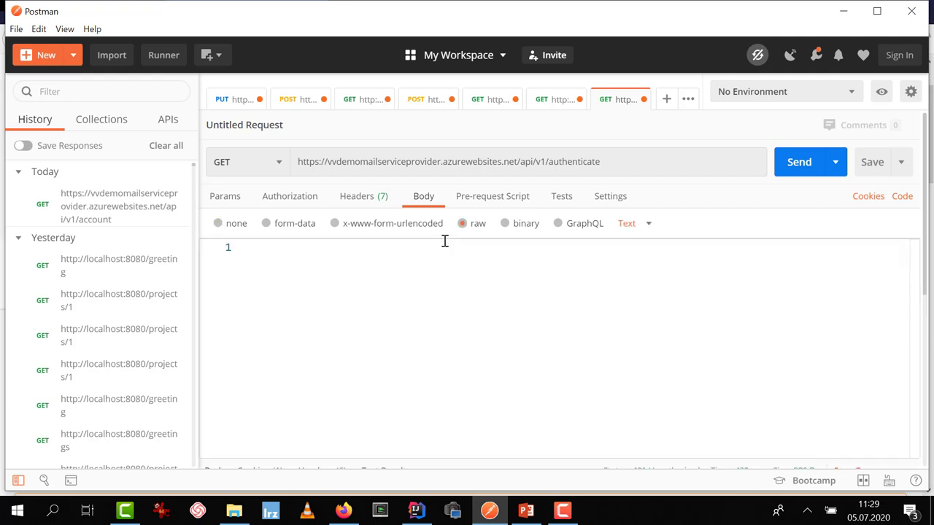
click(400, 268)
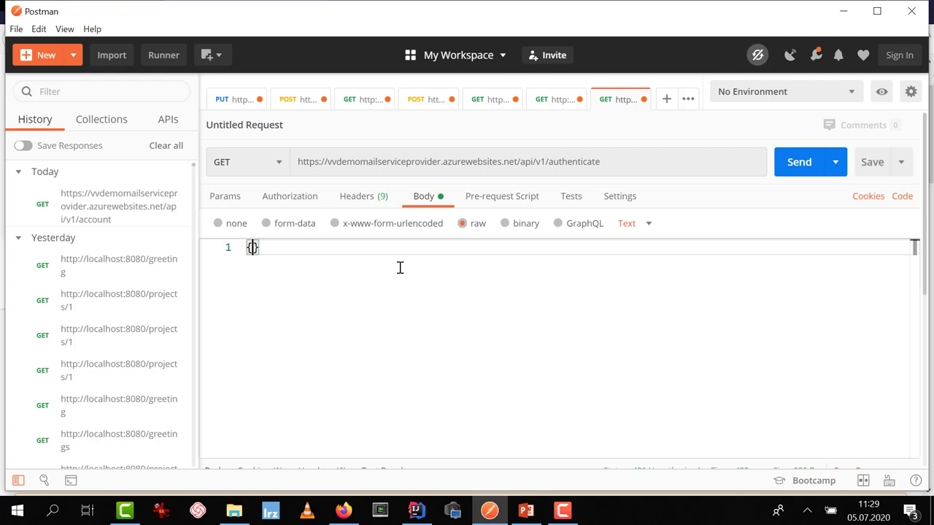
key(Return)
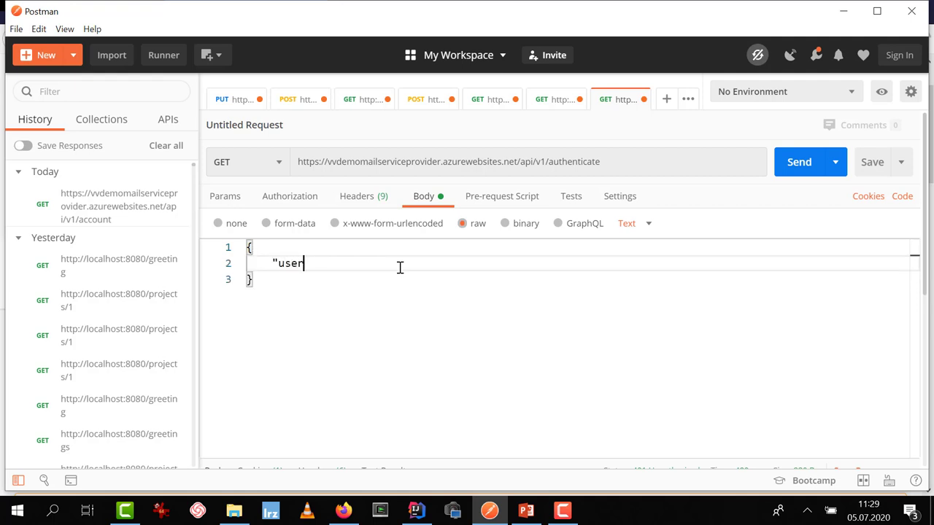
key(shift+Home)
key(shift+Home)
key(BackSpace)
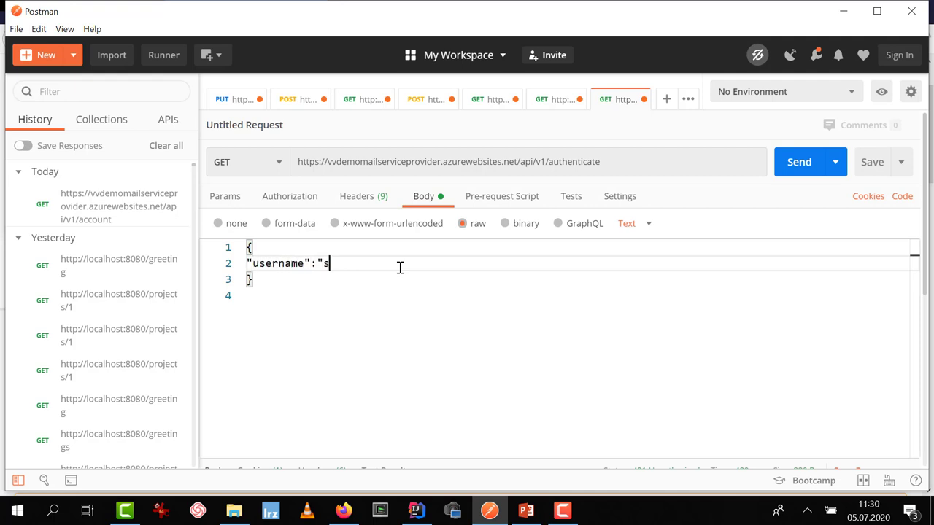
key(Return)
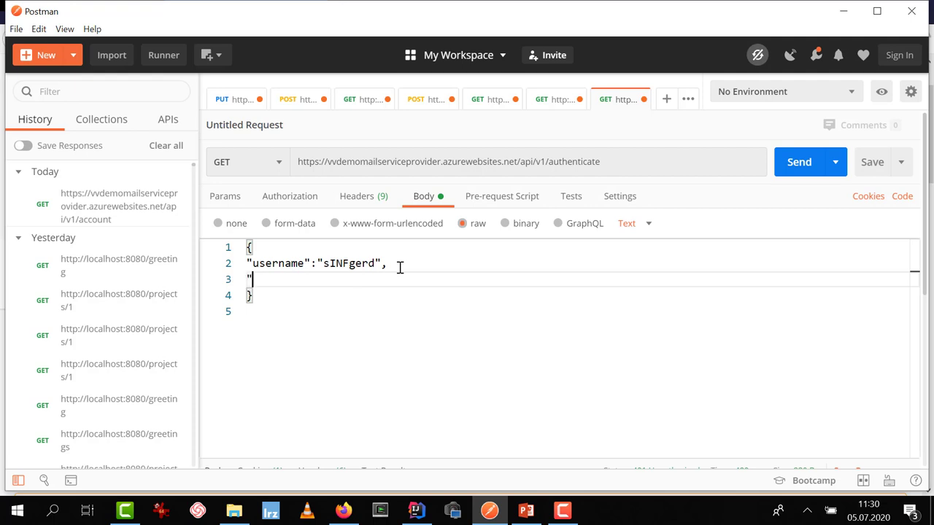
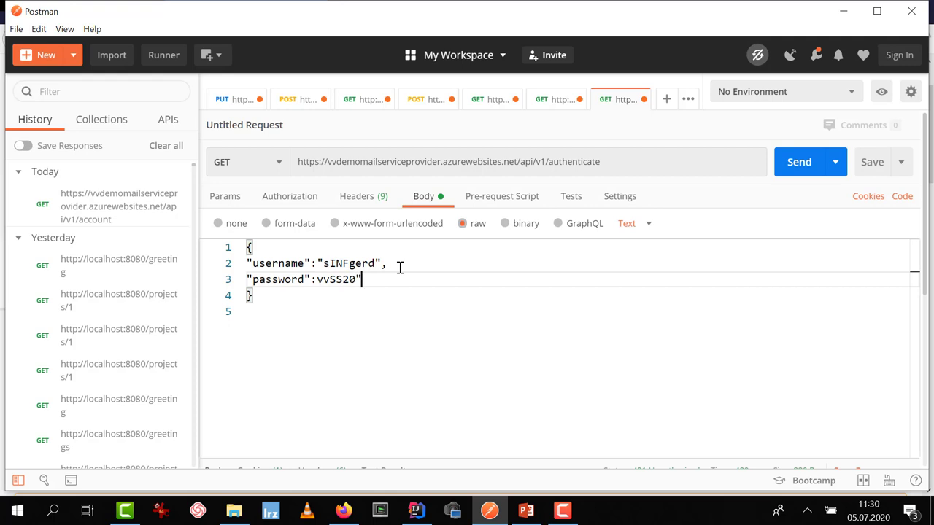
Indent the username and password lines, then switch the request method to POST
click(247, 263)
key(Tab)
click(248, 280)
key(Tab)
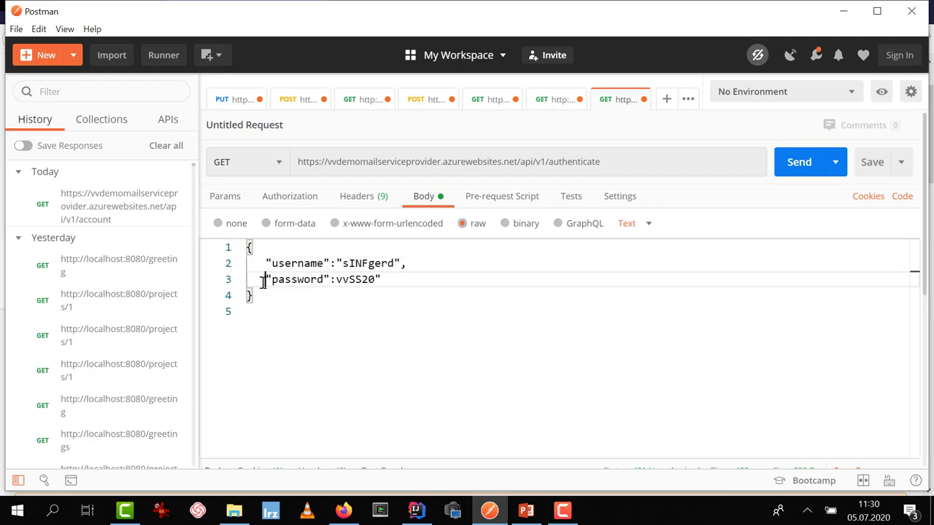
click(266, 263)
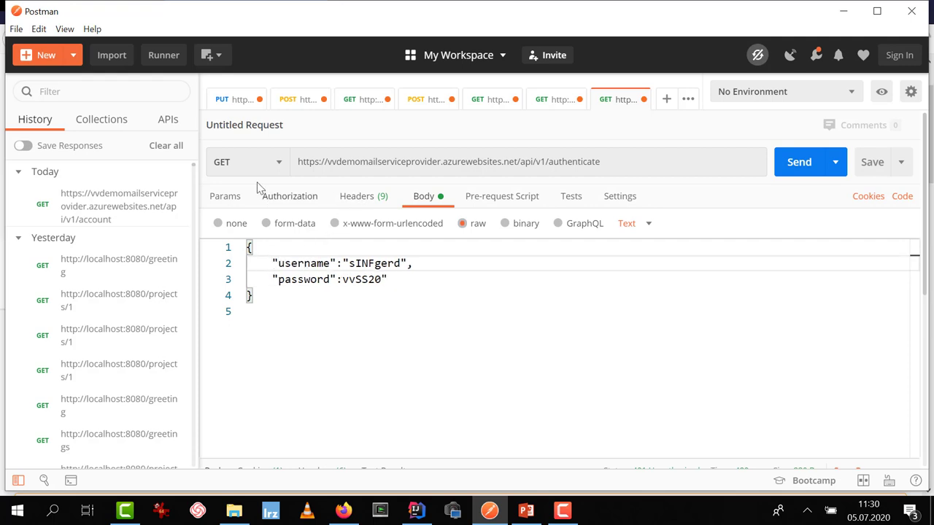
click(281, 163)
click(262, 221)
Disable the automatic Content-Type header and add a new Content-Type header entry
click(371, 200)
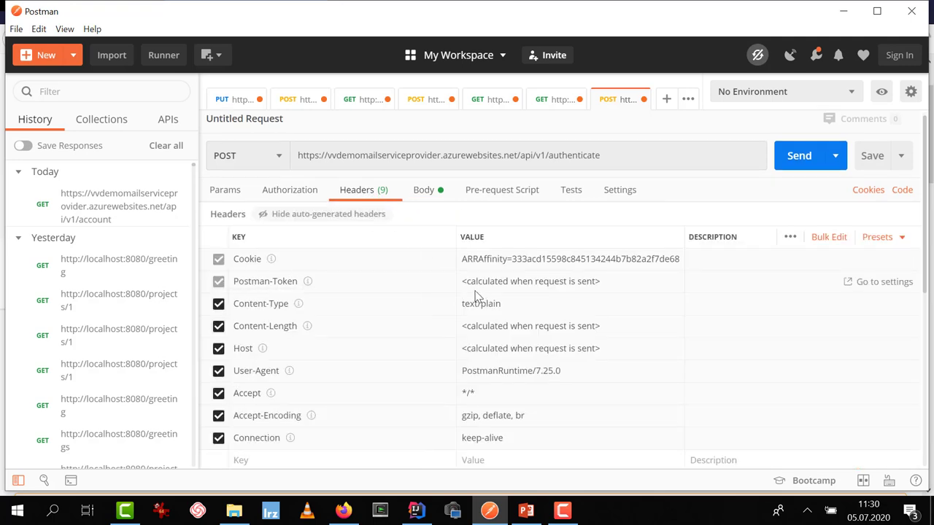
click(218, 305)
scroll(305, 326, down, 3)
click(258, 245)
text(Content)
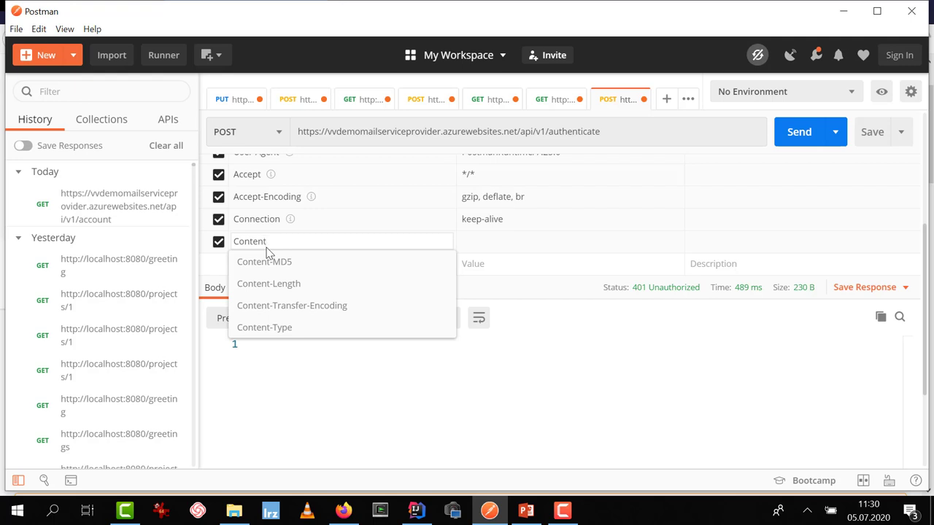
key(Down)
key(Down)
key(Down)
key(Down)
key(Return)
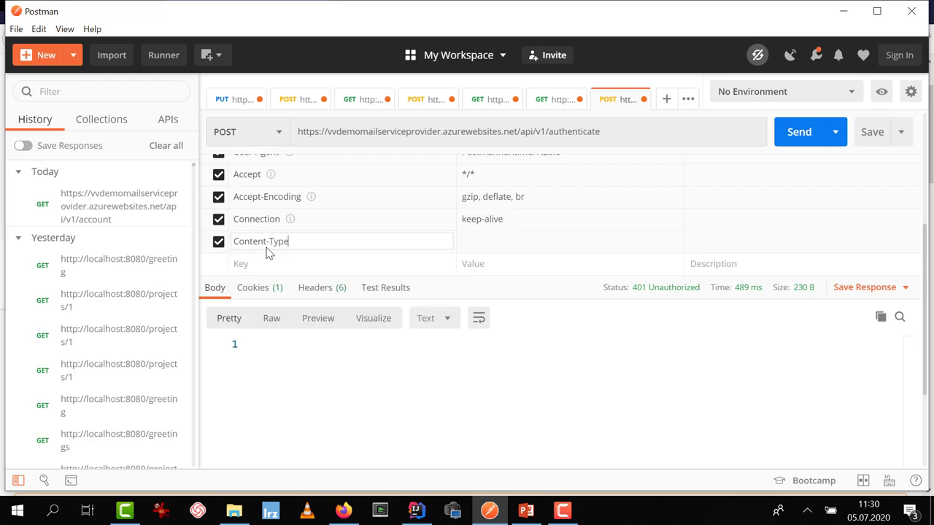
Set the Content-Type header value to application/json, replacing the wrongly suggested ecmascript suffix
click(492, 236)
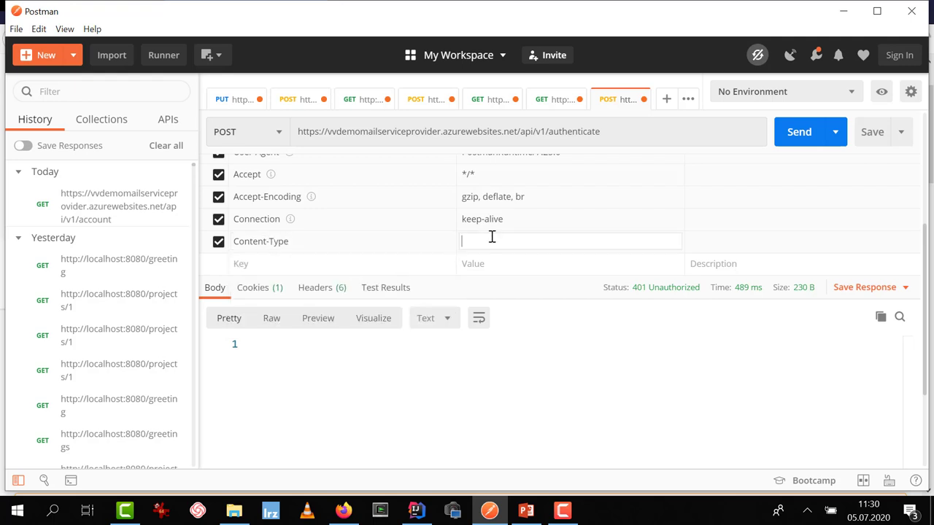
text(app)
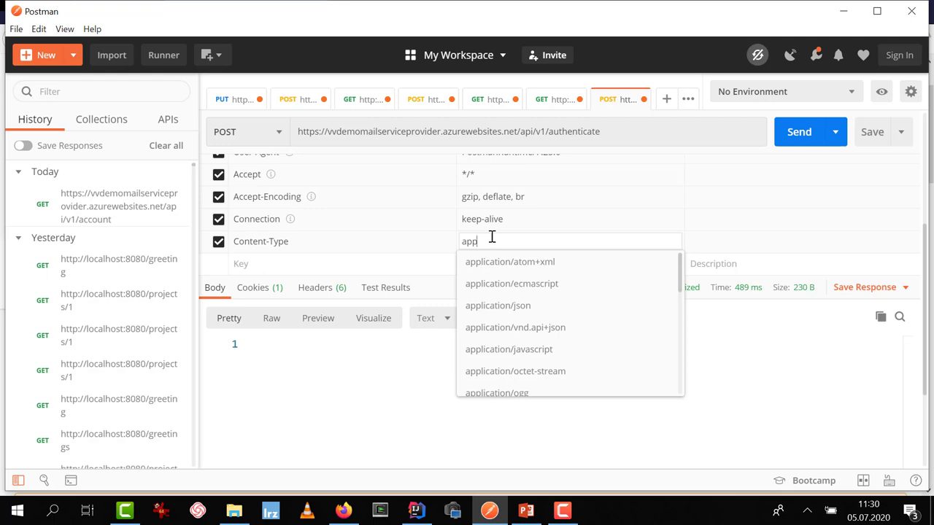
click(487, 292)
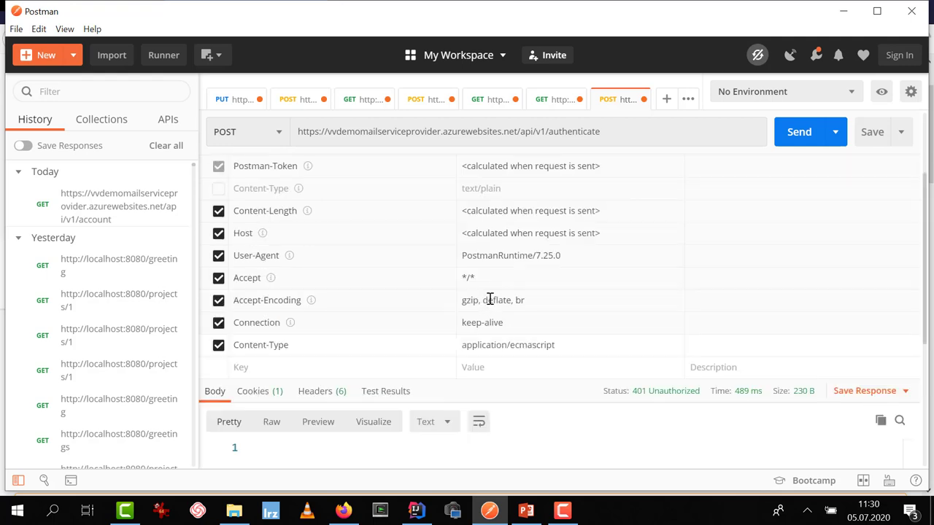
click(549, 345)
drag(563, 346, 512, 346)
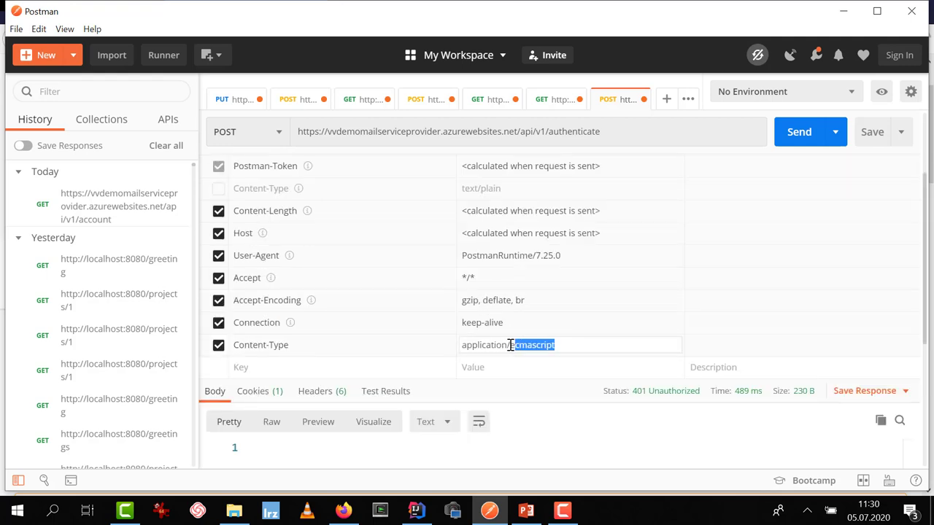
key(BackSpace)
text(json)
key(Return)
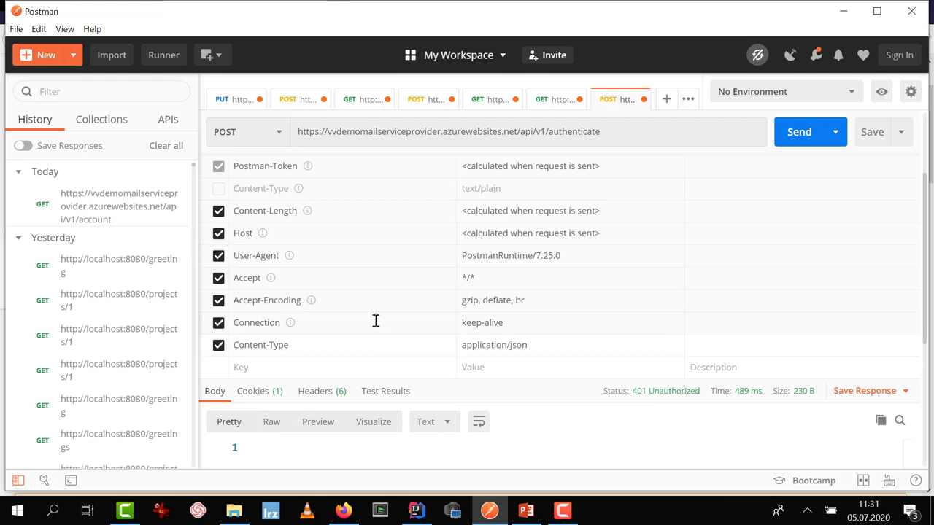
scroll(371, 267, up, 3)
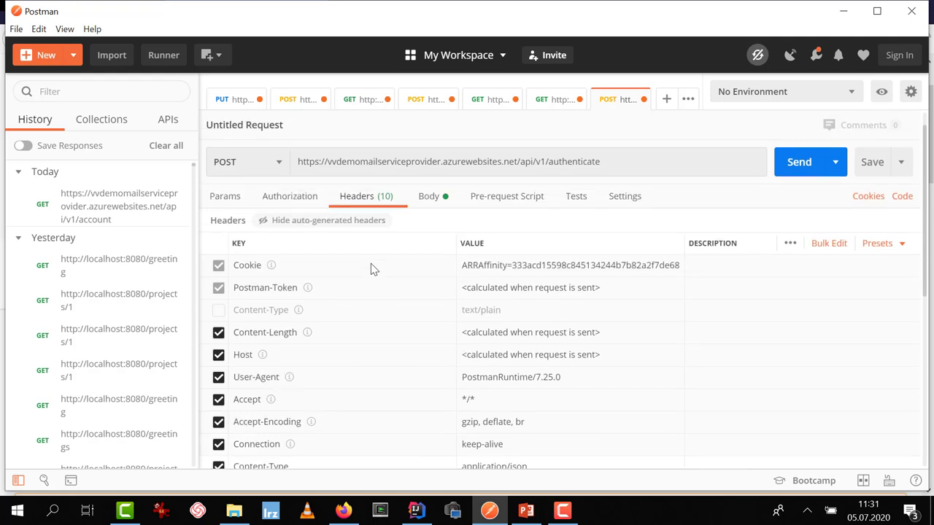
Send the authenticate POST, get 200 OK, and select the whole JWT in the response body
click(799, 168)
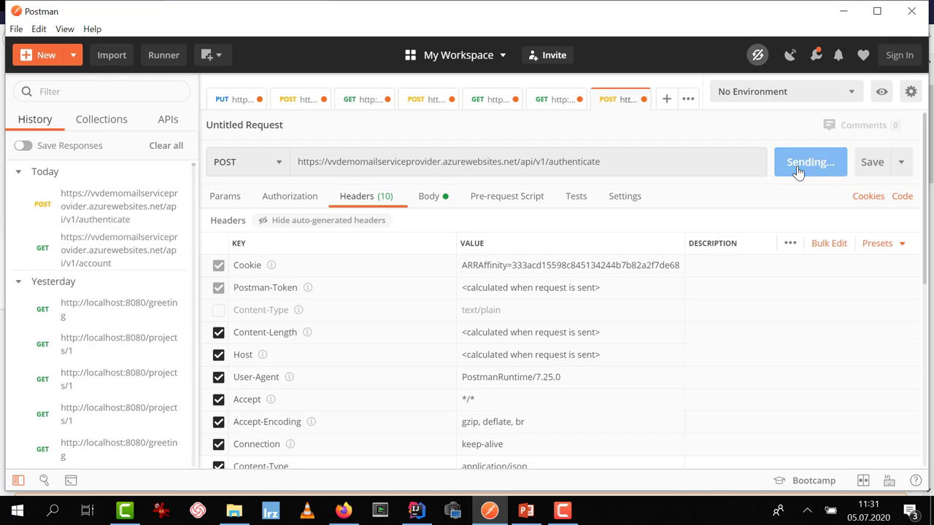
click(799, 168)
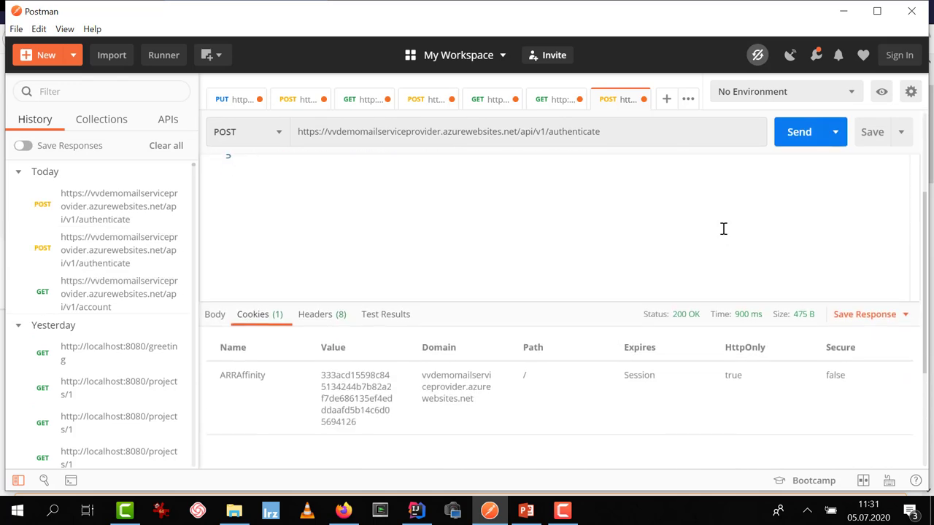
mouse_move(694, 185)
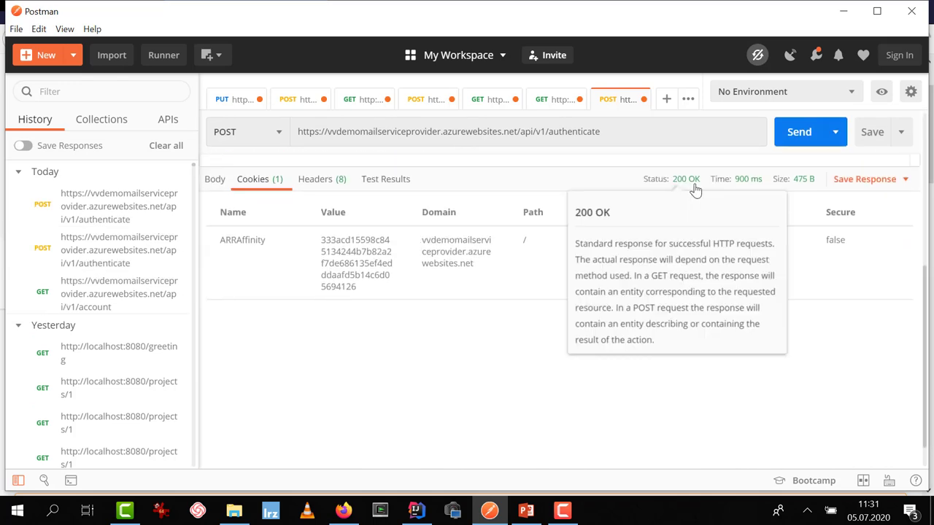
click(219, 183)
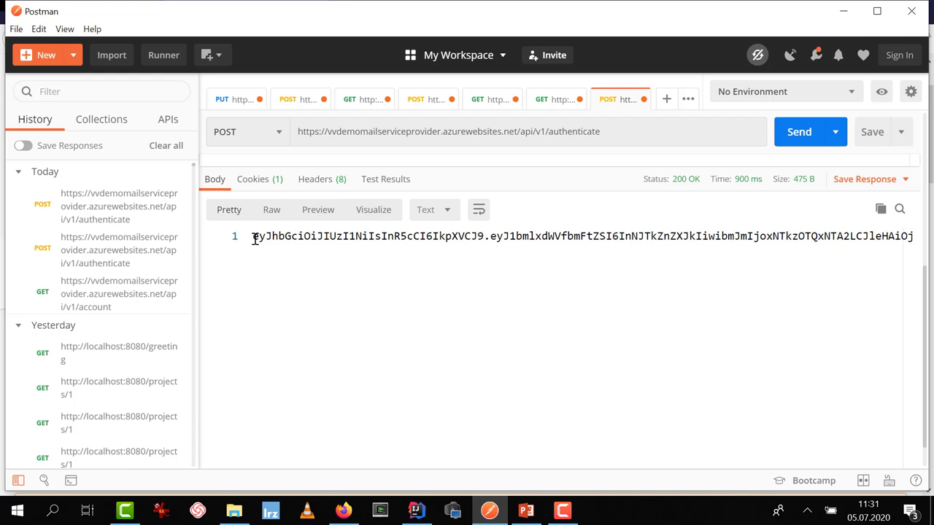
drag(254, 238, 933, 252)
key(ctrl+c)
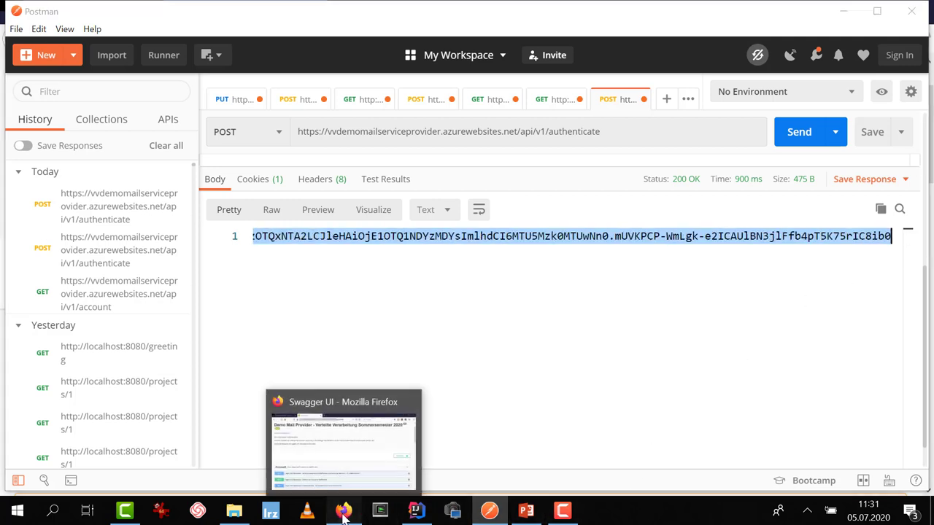
Paste the new JWT over the old token in jwt.io's Encoded field to decode it
click(343, 514)
click(71, 13)
drag(308, 281, 42, 199)
key(ctrl+v)
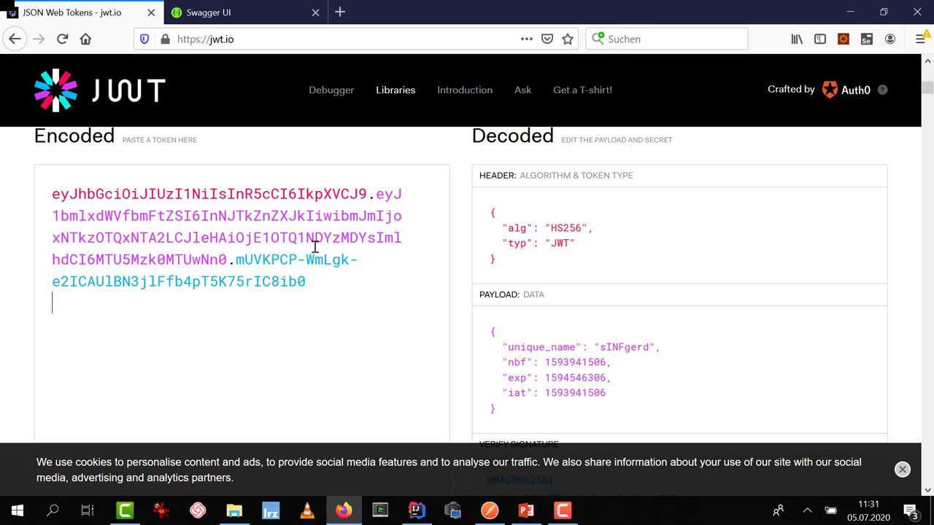
Inspect the decoded token, highlighting the HS256 algorithm and the exp expiry timestamp
scroll(532, 256, down, 2)
scroll(510, 215, up, 2)
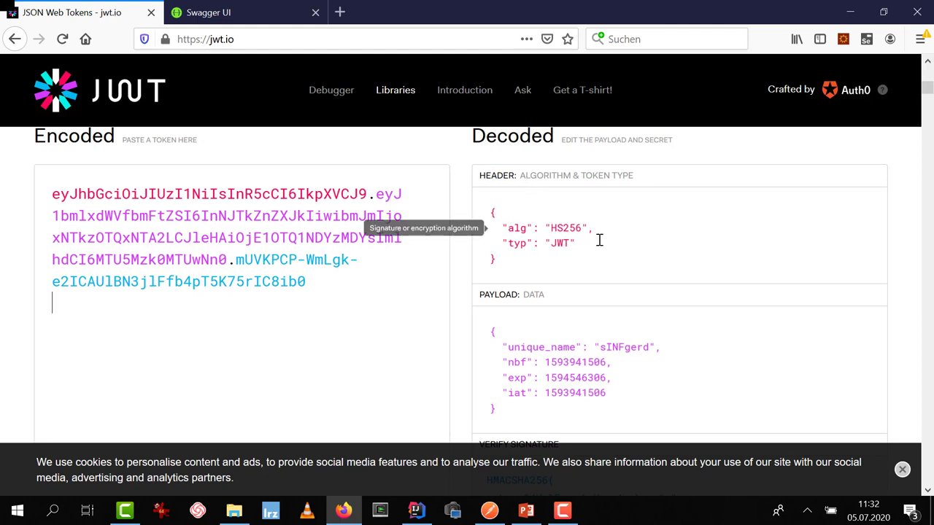
drag(550, 228, 582, 228)
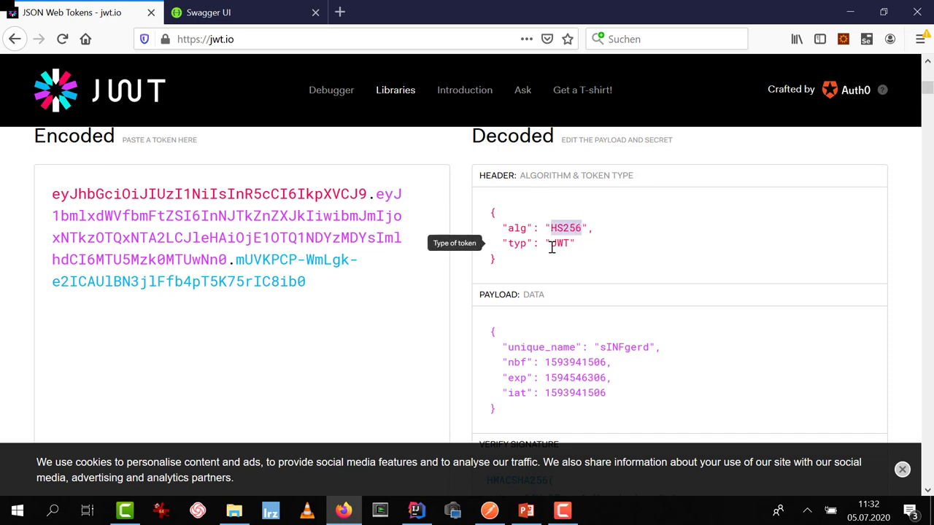
scroll(569, 245, down, 2)
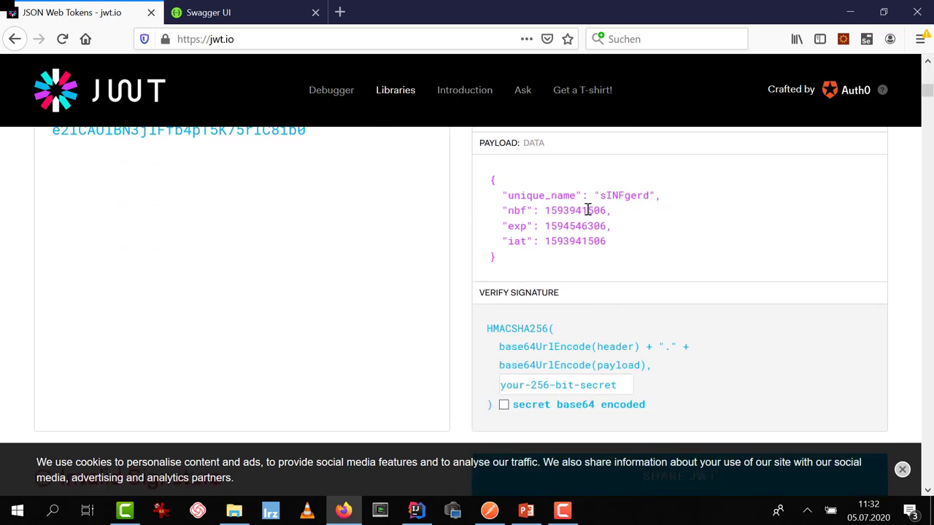
drag(545, 226, 606, 227)
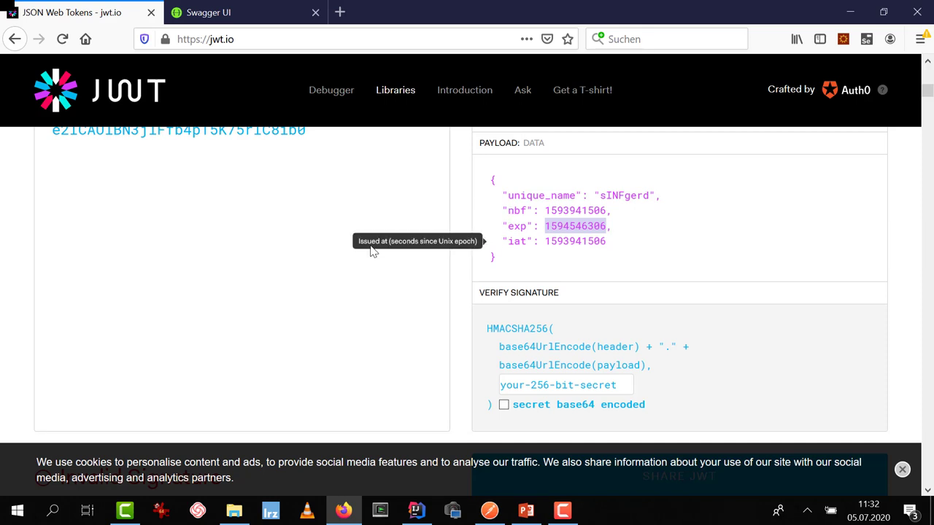
scroll(383, 242, down, 1)
scroll(382, 241, down, 2)
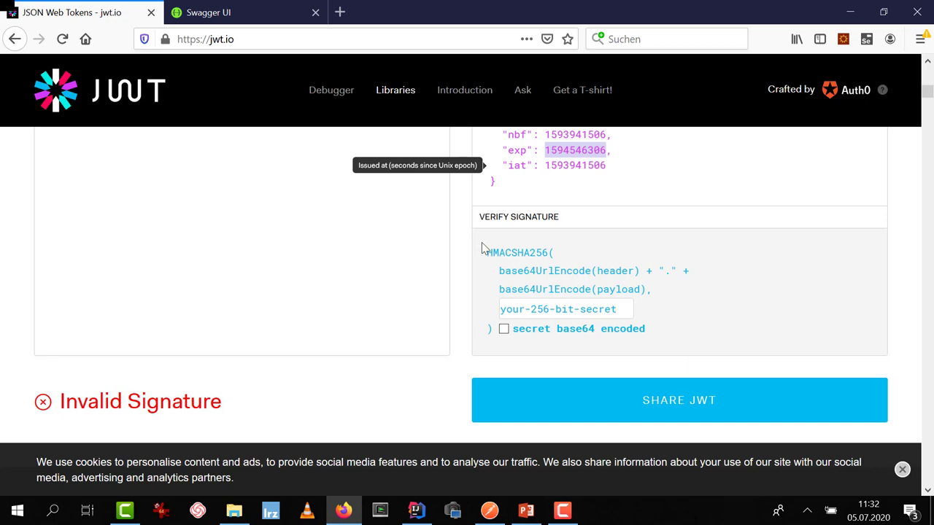
scroll(400, 252, up, 4)
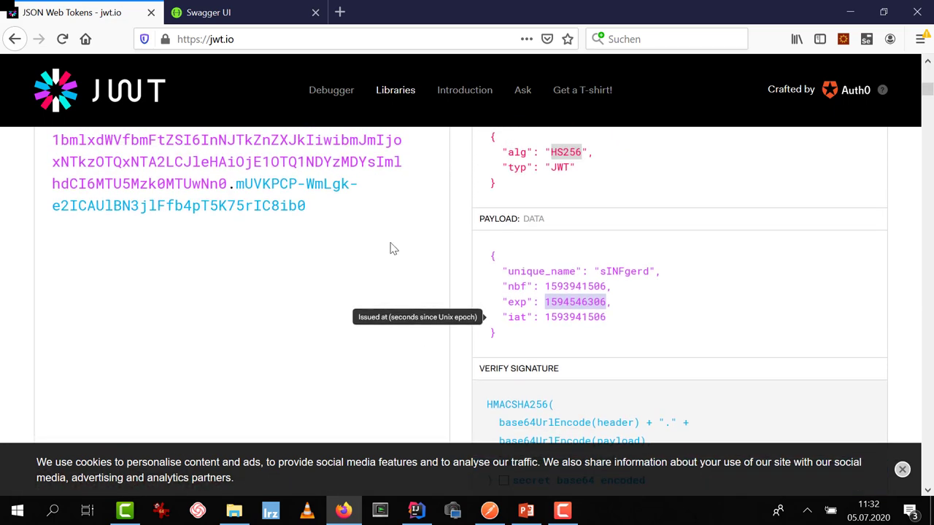
Replace the Encoded token with another pasted token and scroll through its decoded result
click(309, 206)
key(ctrl+a)
key(ctrl+v)
scroll(605, 229, down, 2)
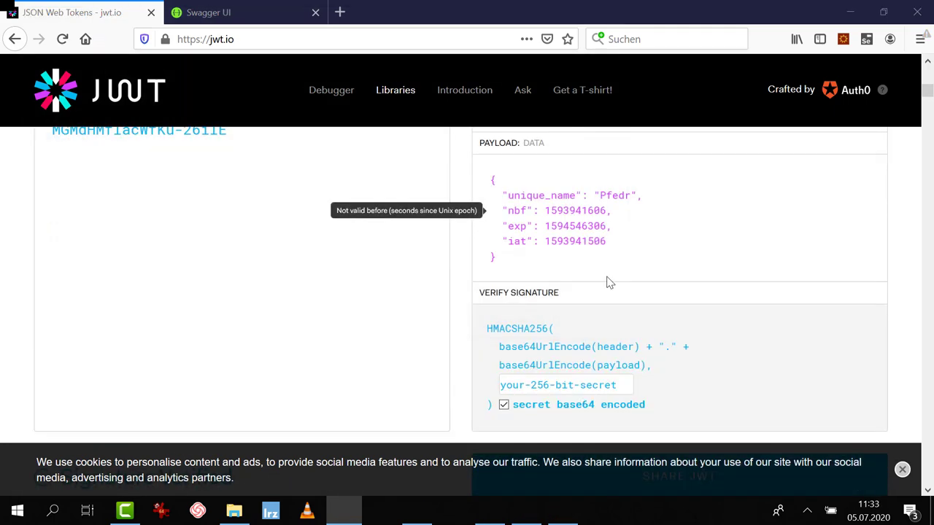
scroll(614, 284, down, 10)
scroll(587, 340, up, 16)
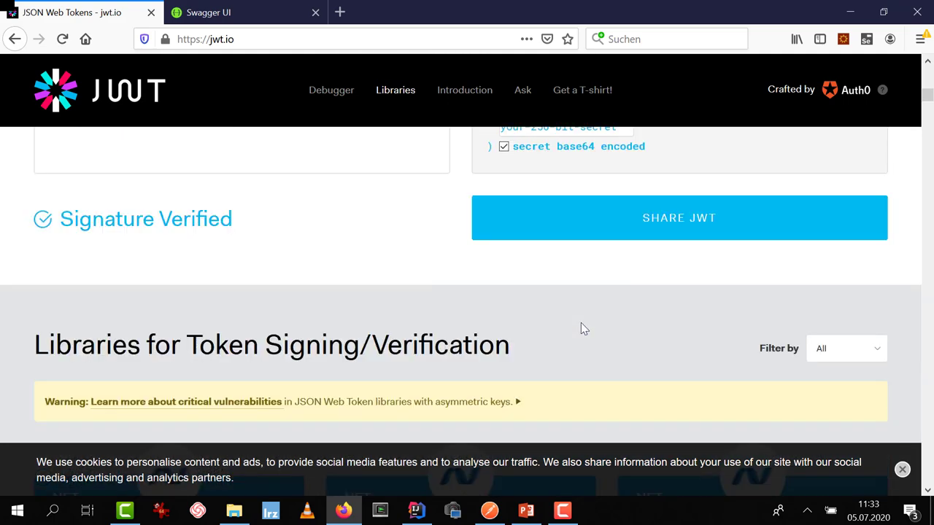
scroll(575, 321, up, 6)
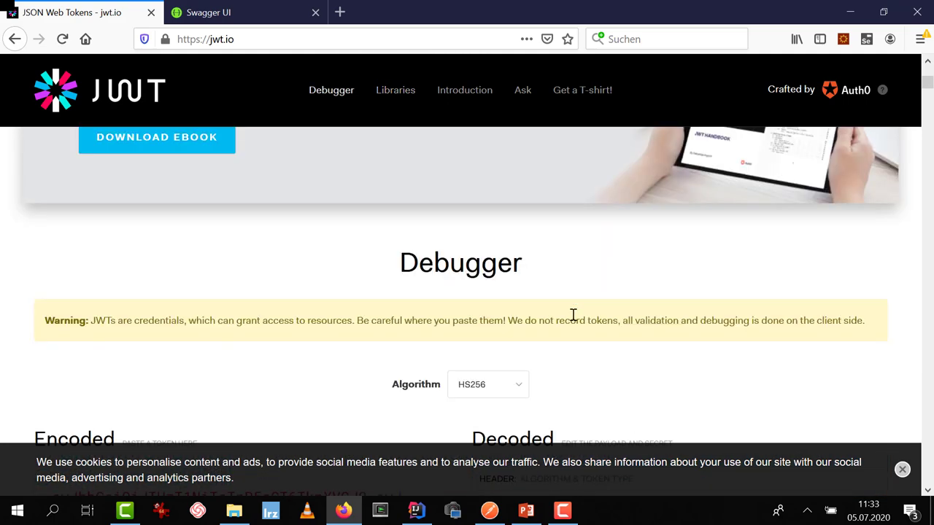
Back in Postman, select the entire JWT string in the authenticate response body
click(230, 11)
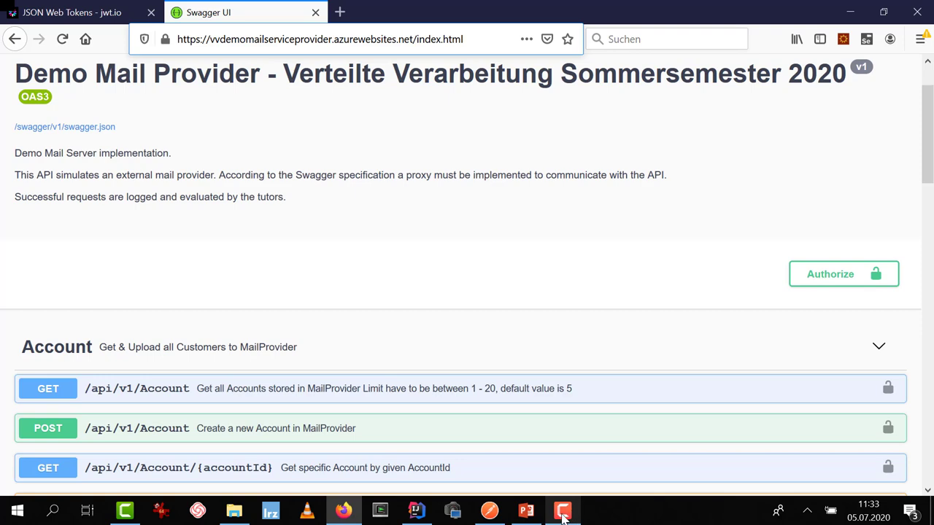
click(490, 511)
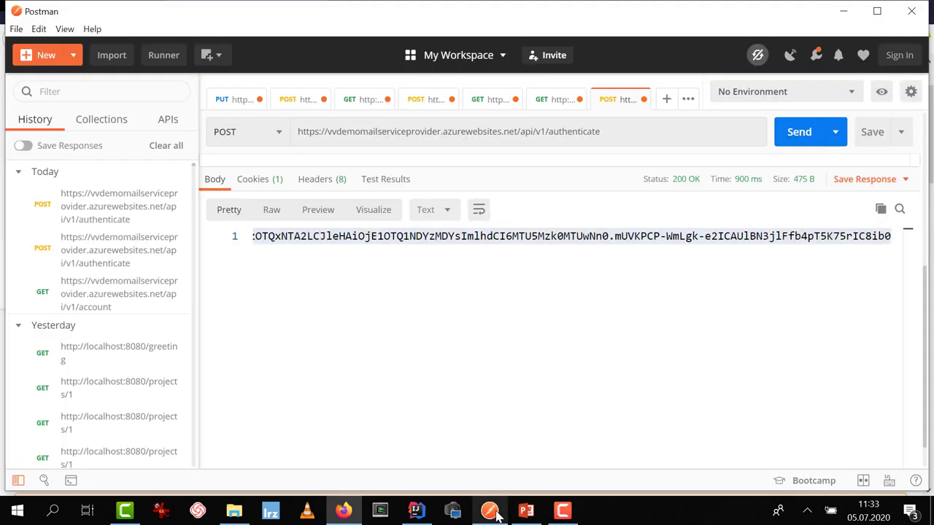
key(ctrl+a)
click(267, 250)
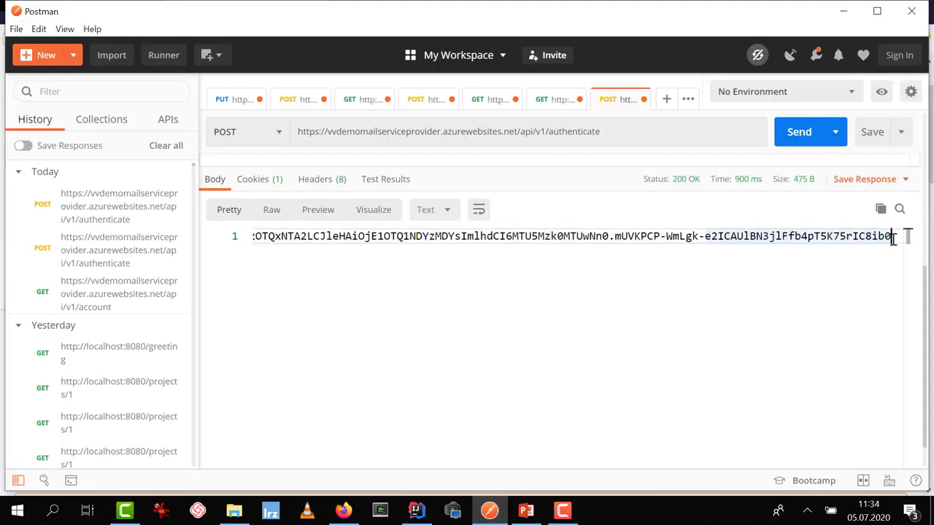
drag(900, 235, 156, 268)
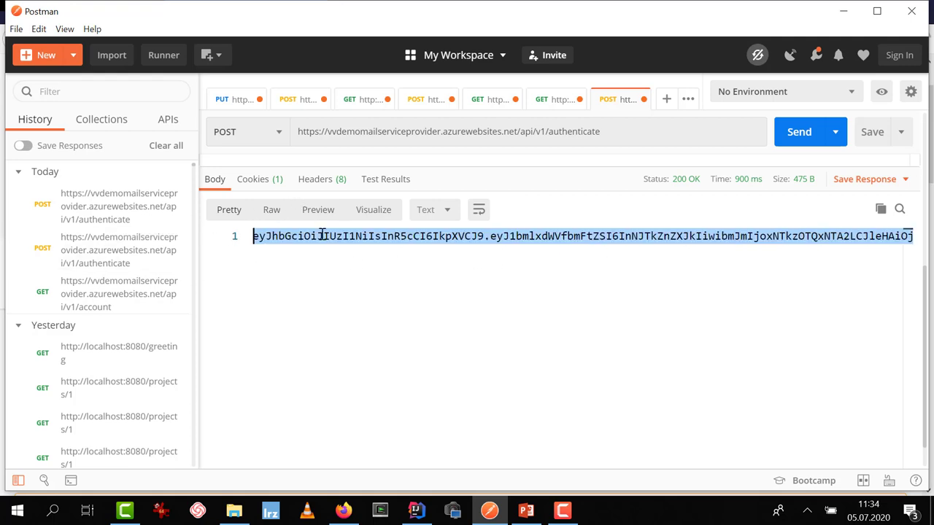
scroll(325, 233, up, 5)
Change the request URL ending from authenticate to account
click(628, 164)
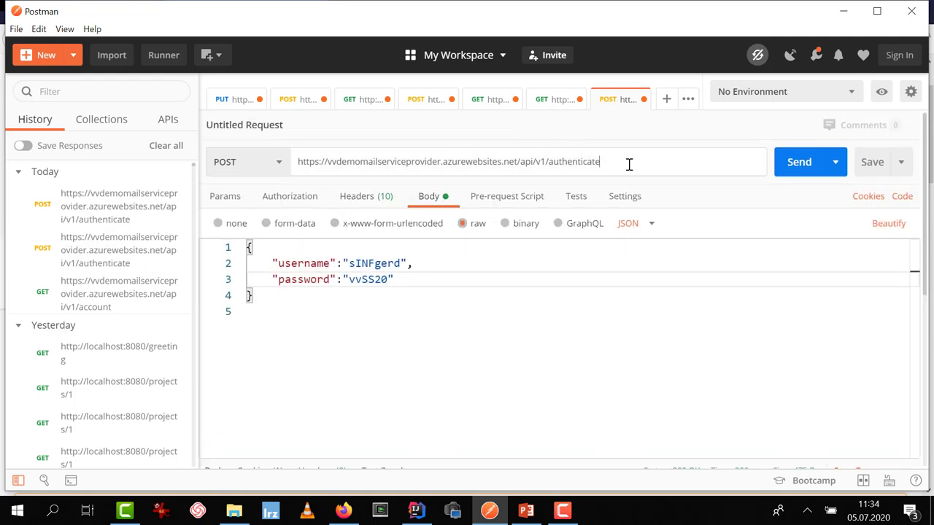
key(BackSpace)
key(BackSpace)
key(BackSpace)
key(BackSpace)
key(BackSpace)
key(BackSpace)
key(BackSpace)
key(BackSpace)
key(BackSpace)
key(BackSpace)
key(BackSpace)
key(BackSpace)
text(account)
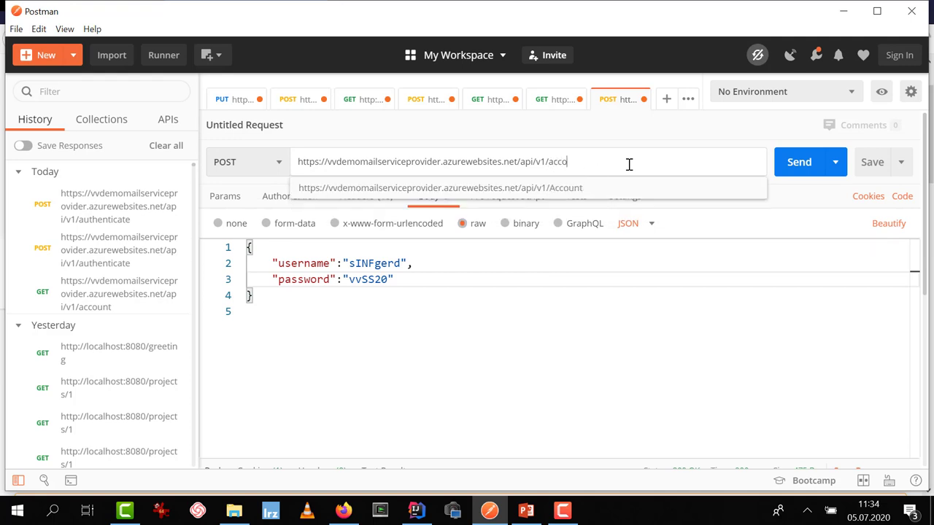
click(697, 236)
Set authorization to Bearer Token and paste the copied JWT over the old token value
click(312, 197)
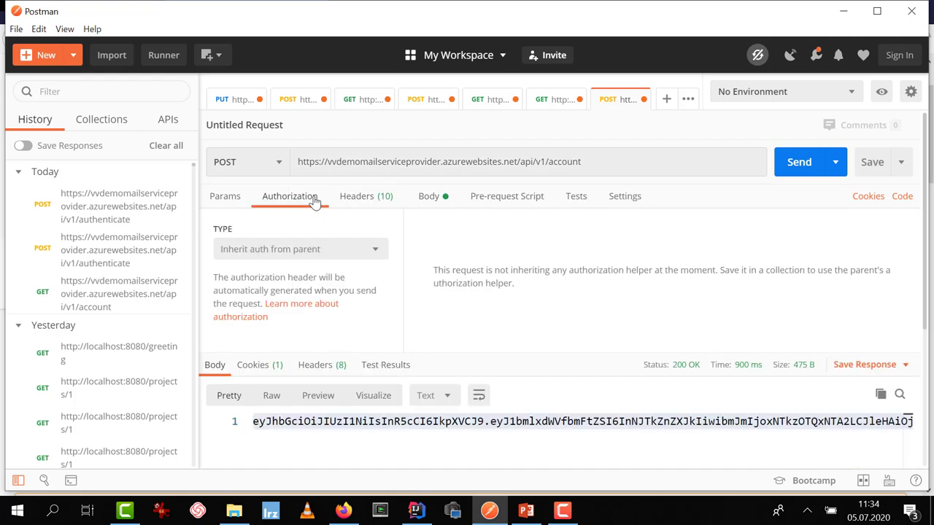
click(313, 250)
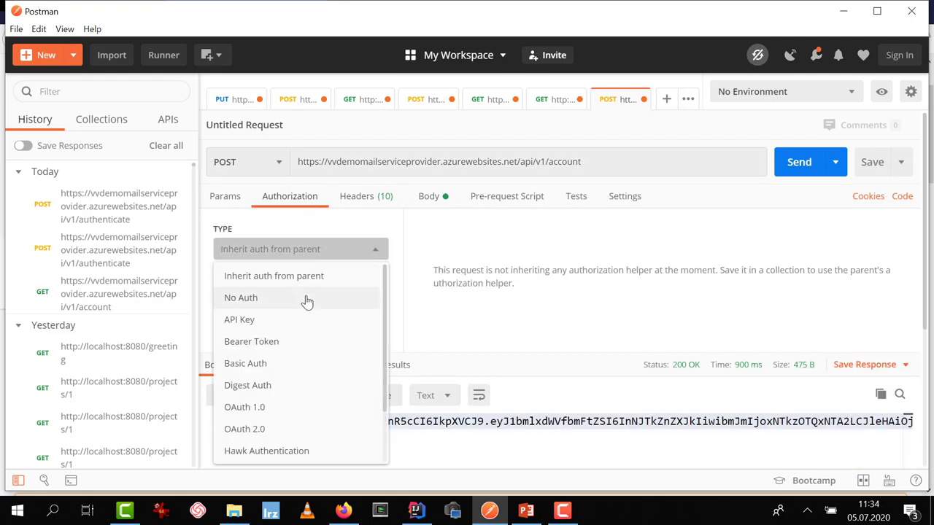
click(290, 349)
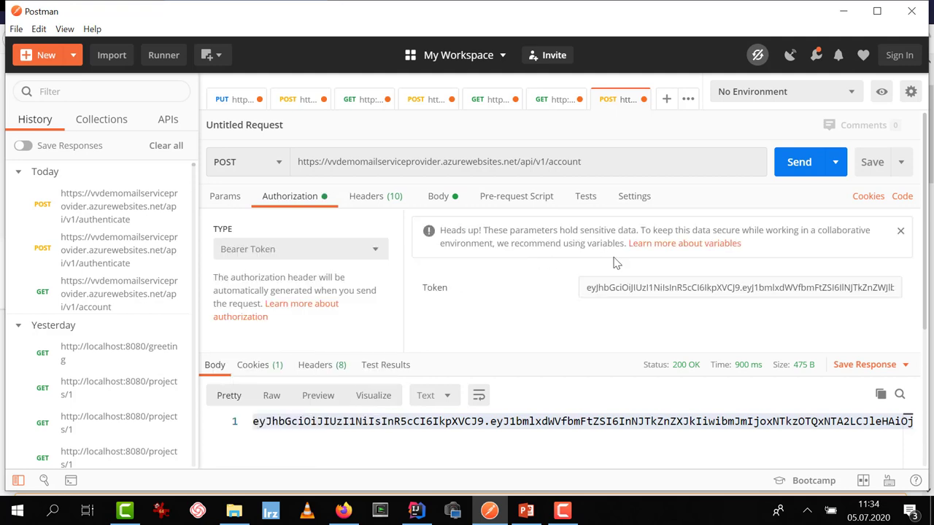
click(902, 292)
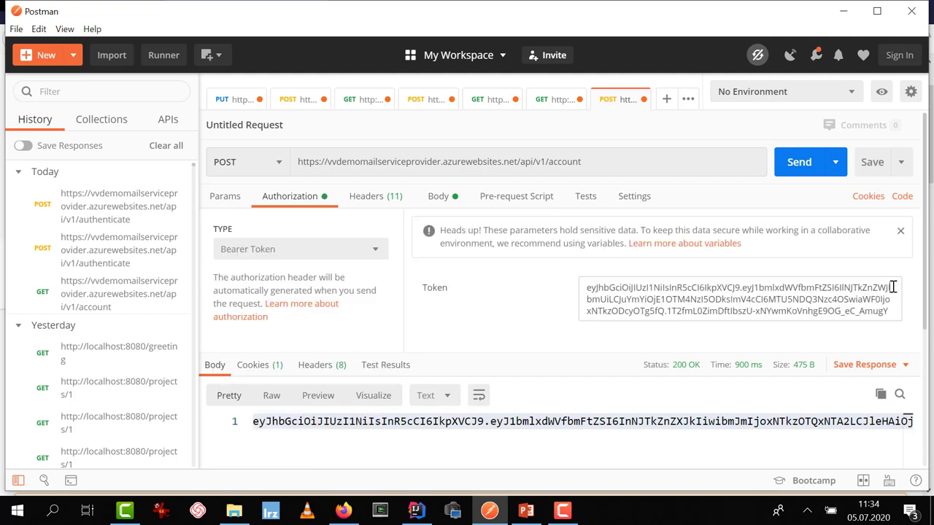
click(625, 290)
triple_click(625, 290)
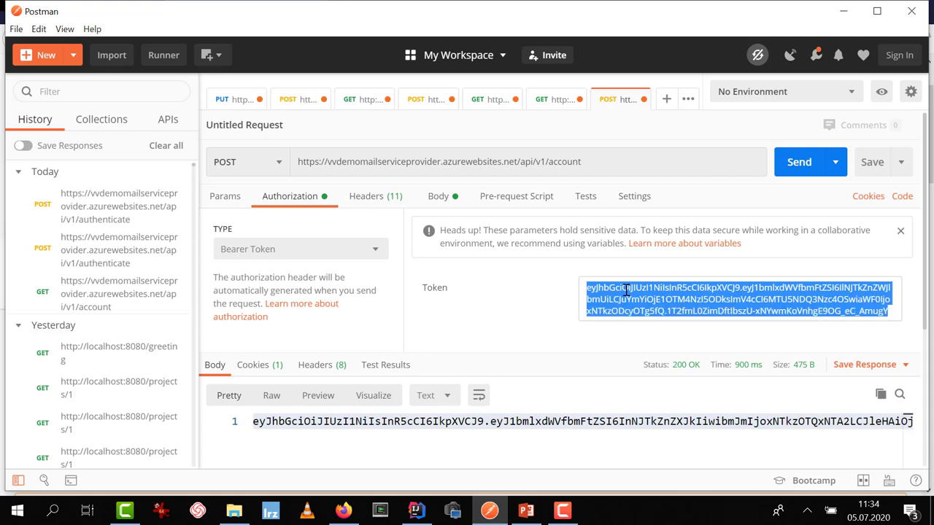
key(ctrl+v)
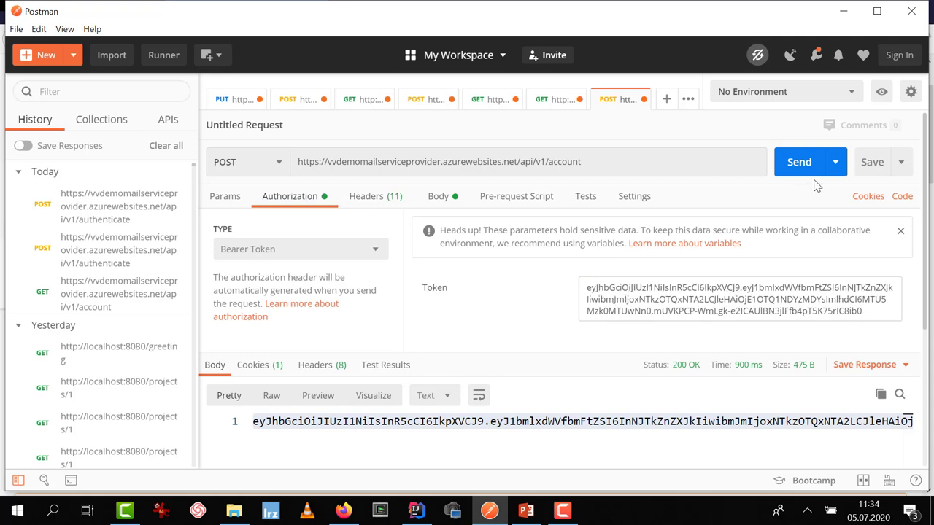
Send the request to /api/v1/account as POST, which returns 201 Created
click(803, 168)
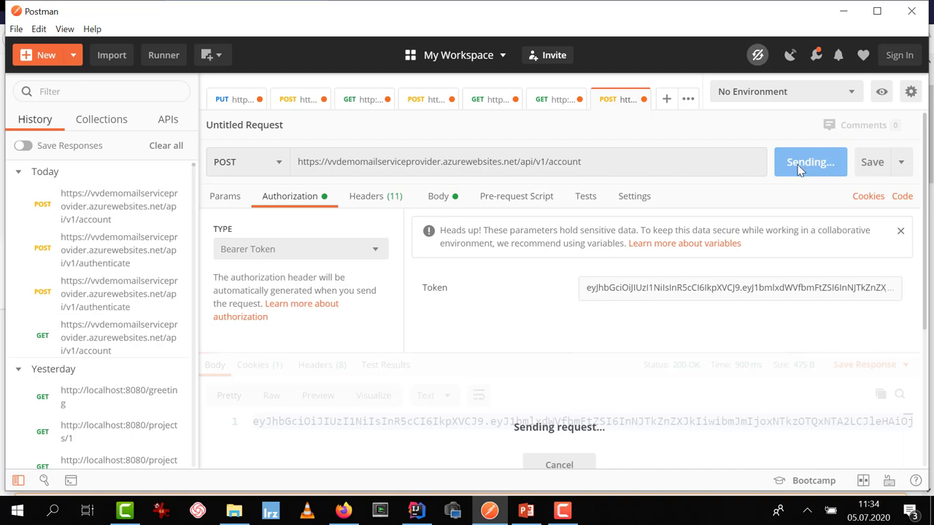
scroll(660, 288, down, 3)
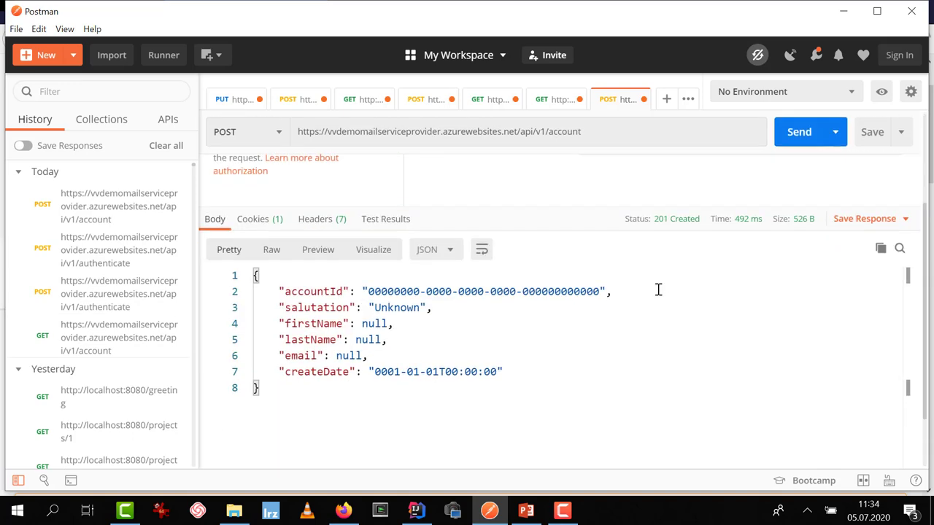
scroll(657, 289, down, 2)
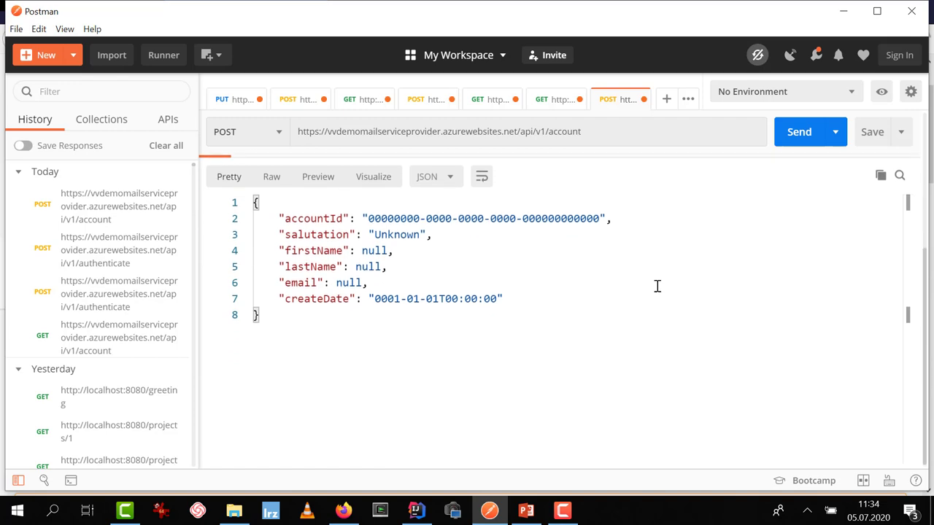
scroll(657, 288, up, 5)
Switch the method to GET, resend, and scroll through the 200 OK JSON account list
click(281, 167)
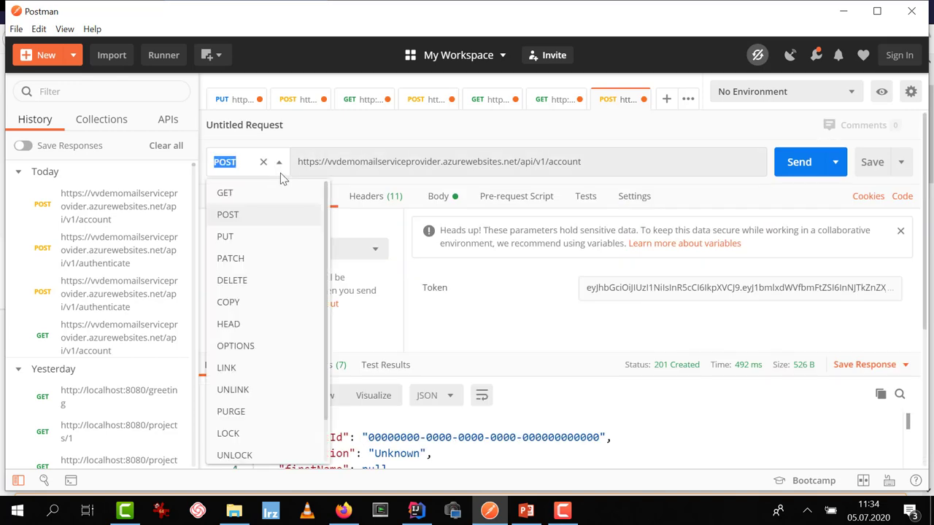
click(252, 194)
click(811, 167)
scroll(729, 327, down, 3)
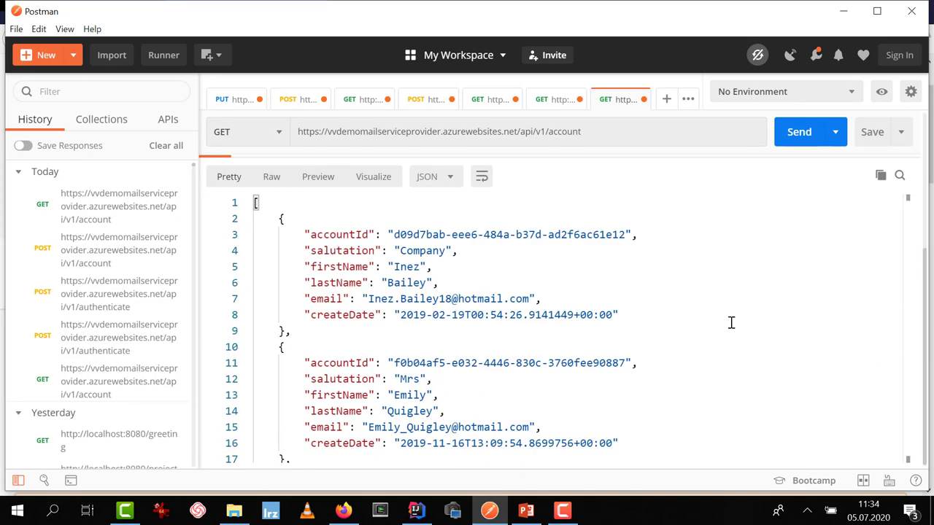
scroll(666, 303, down, 3)
scroll(665, 303, down, 4)
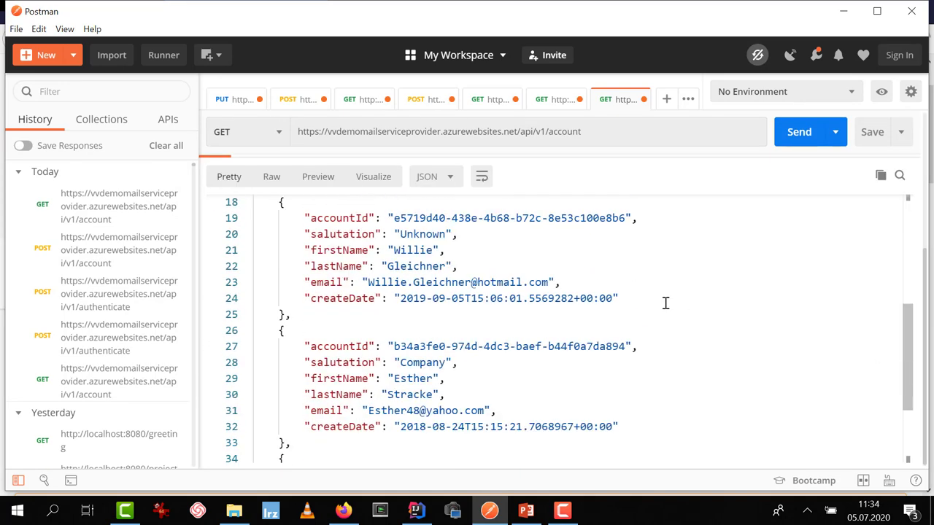
scroll(665, 303, up, 6)
scroll(666, 303, up, 2)
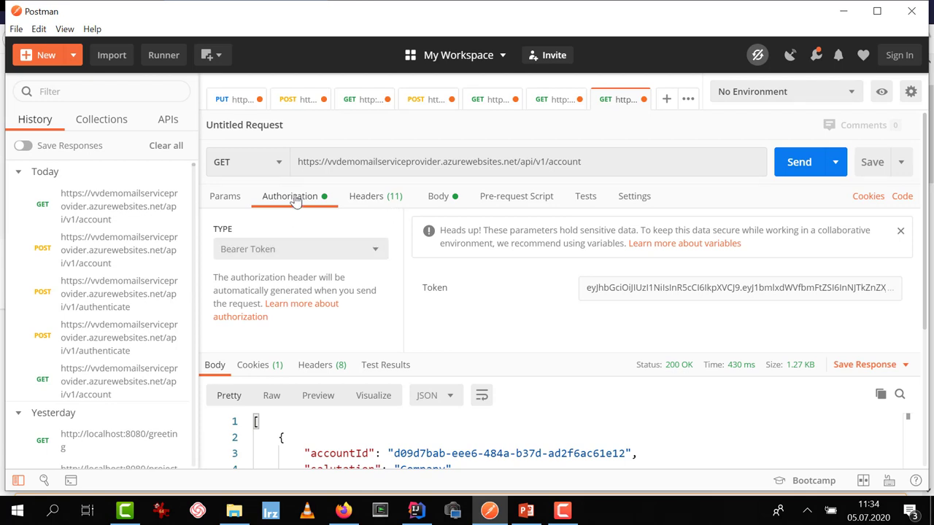
Expand the Authorization header value in the Headers tab to reveal Bearer plus the full JWT
click(367, 199)
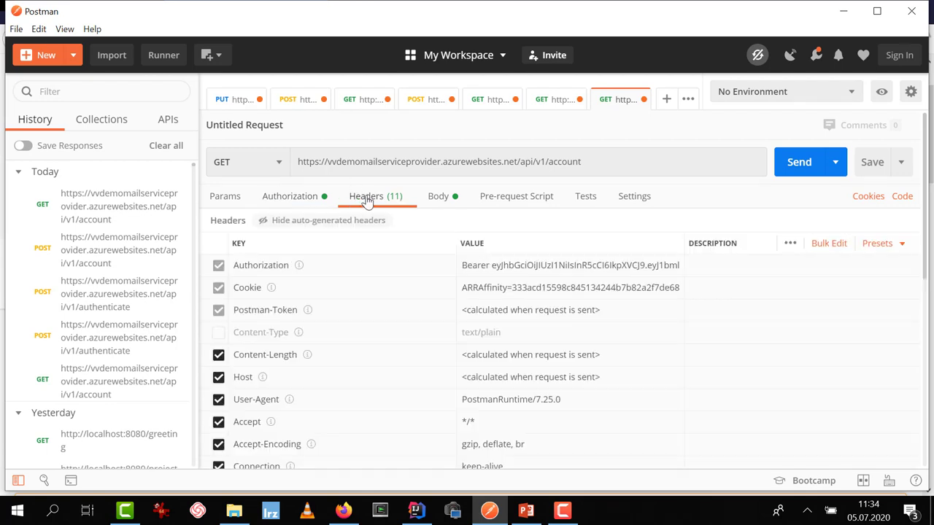
click(235, 267)
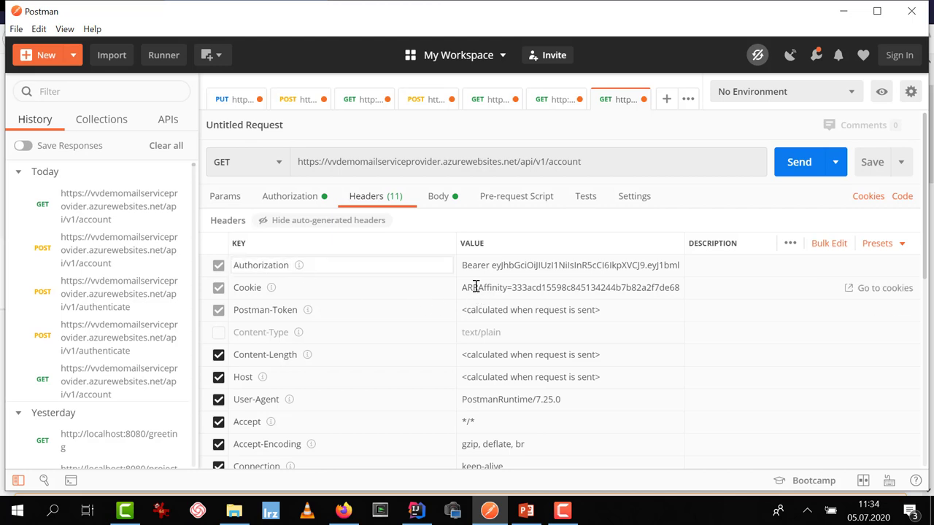
click(465, 266)
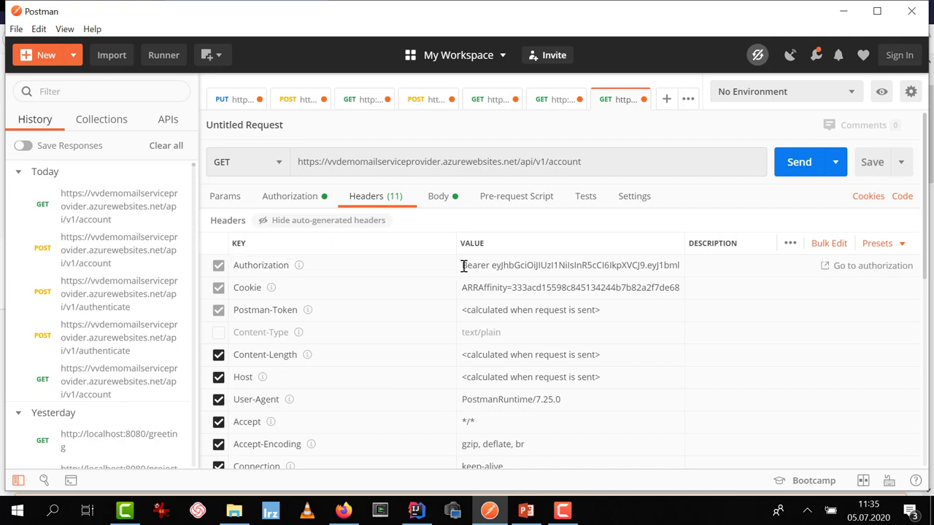
double_click(464, 267)
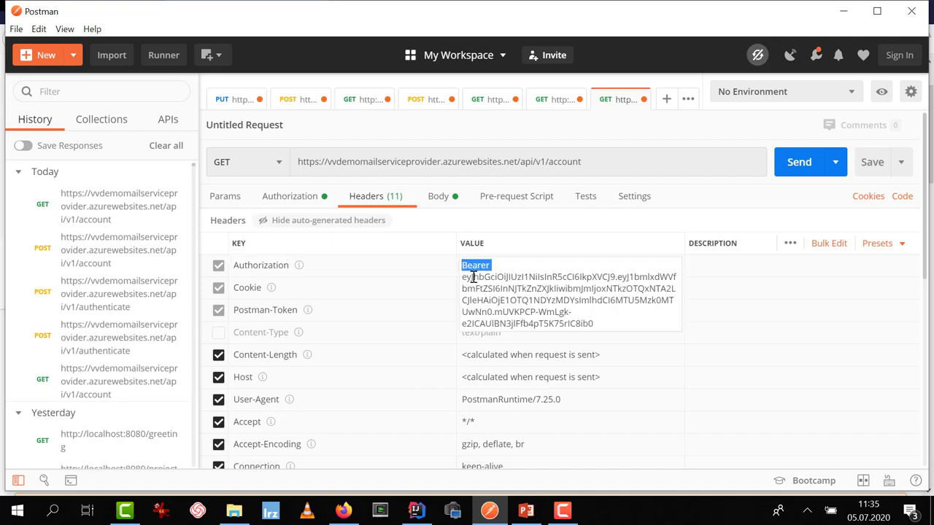